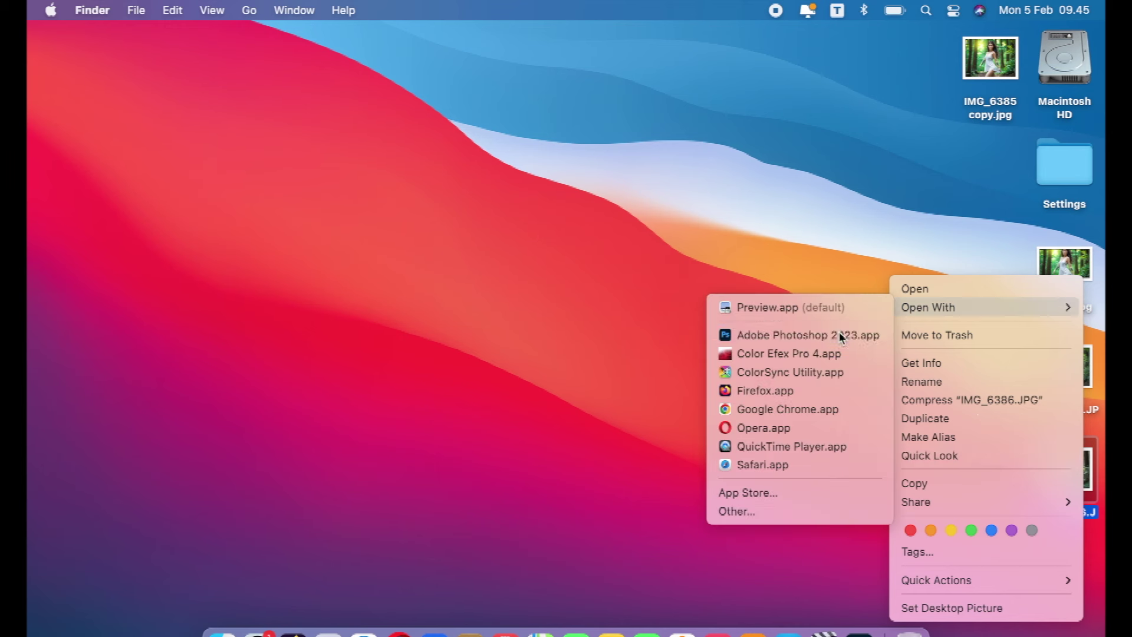
Step: Open IMG_6386.JPG with Adobe Photoshop 2023 from the Finder Open With menu
click(839, 333)
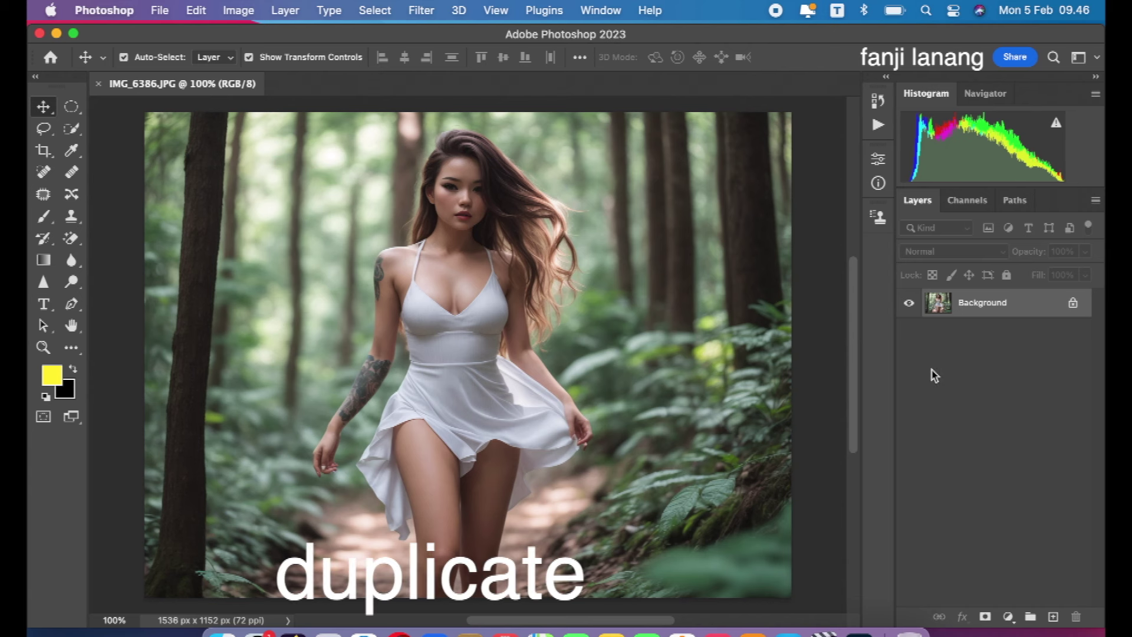
Step: Duplicate the Background layer into a Background copy layer
drag(991, 314, 1052, 614)
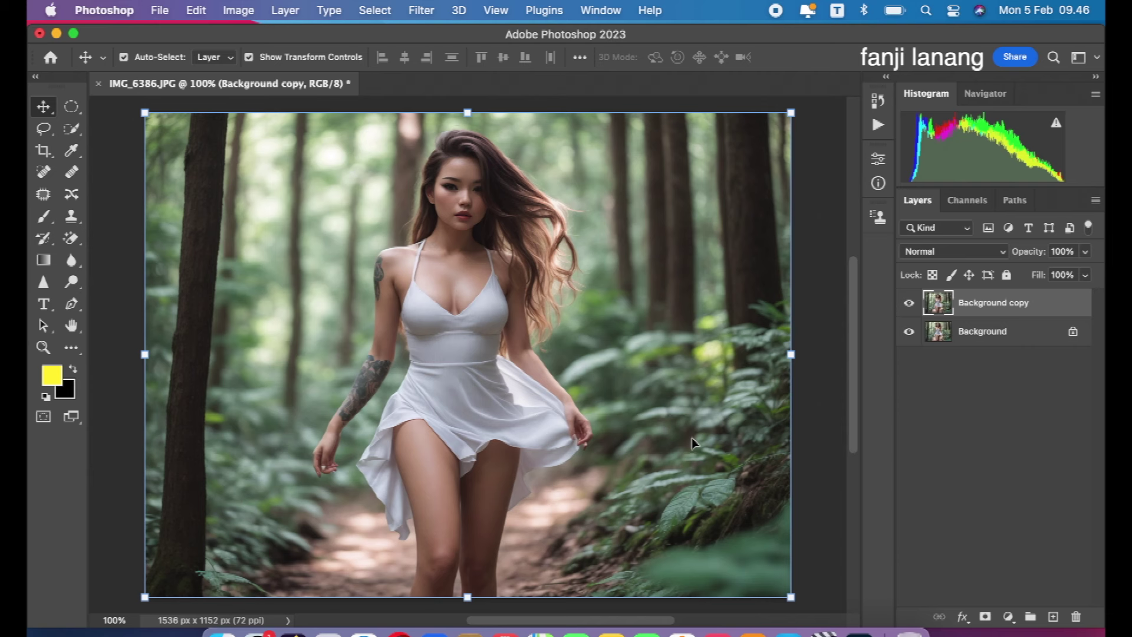
click(1005, 614)
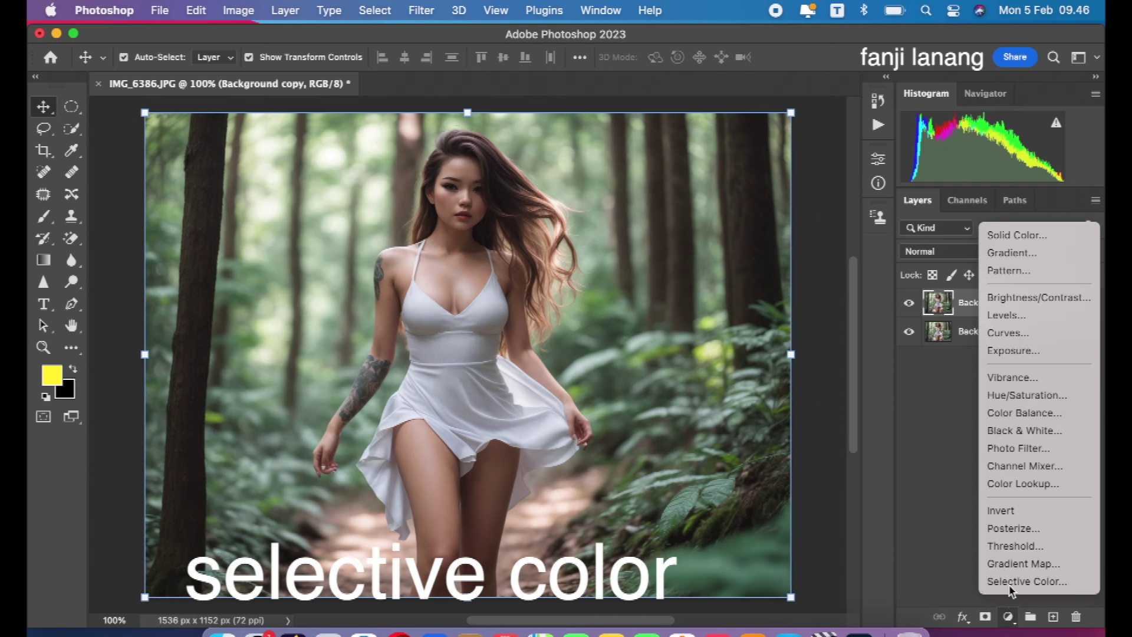
Step: Add a Selective Color layer with Reds at Cyan -100, Magenta -28, Yellow +25
click(1012, 580)
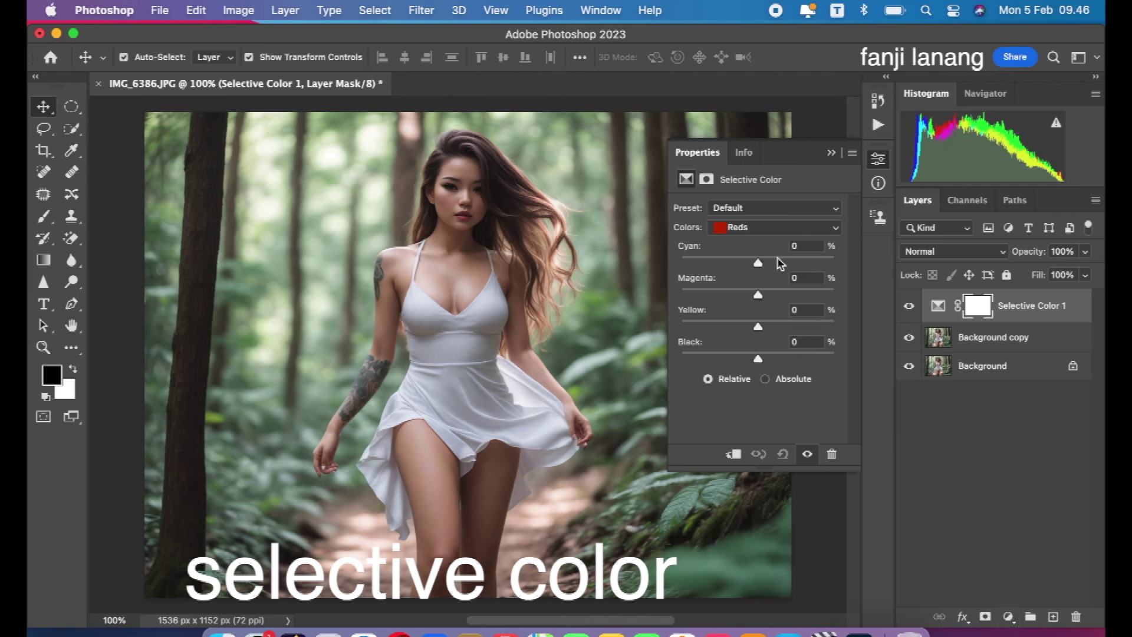
drag(758, 263, 613, 263)
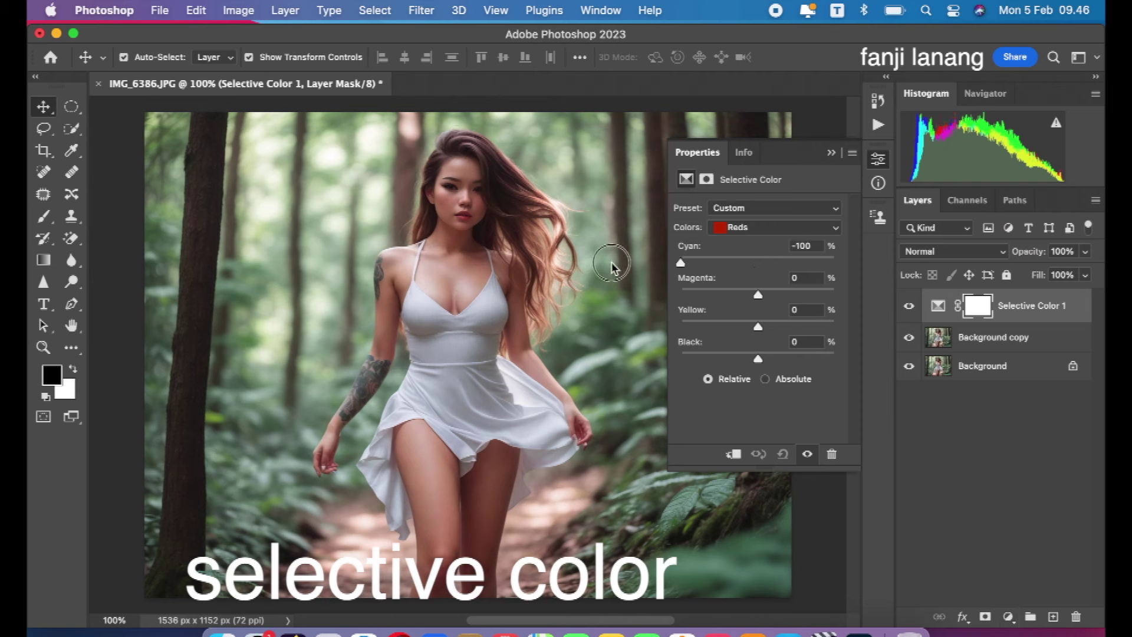
click(736, 289)
click(776, 324)
drag(776, 328, 778, 328)
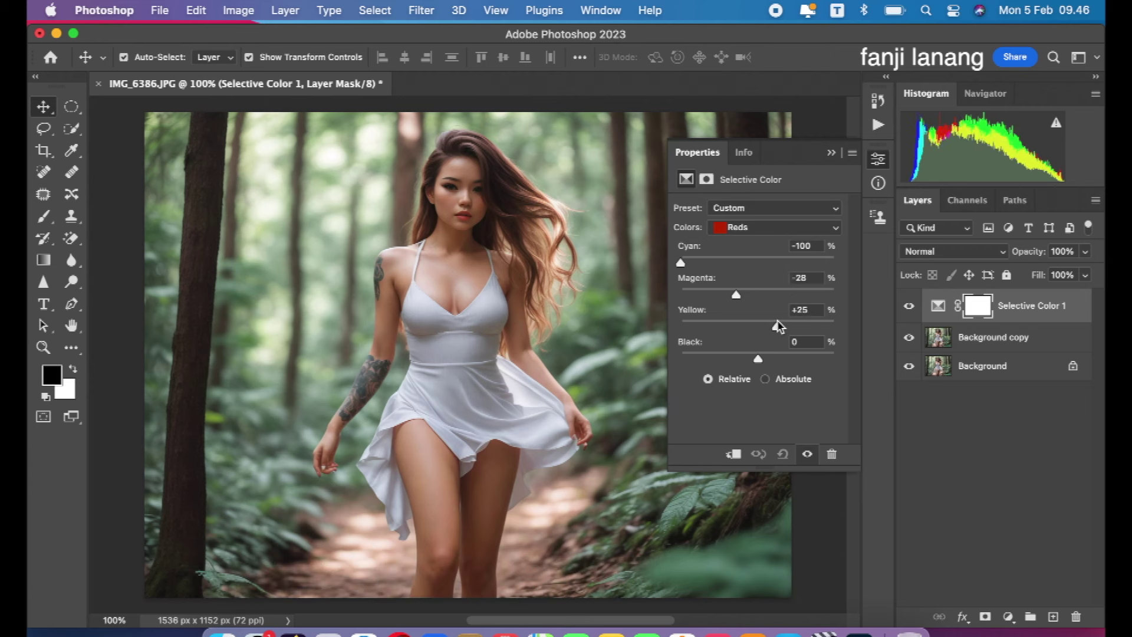
Step: Lower Black in the Yellows range to -40
click(744, 227)
click(744, 240)
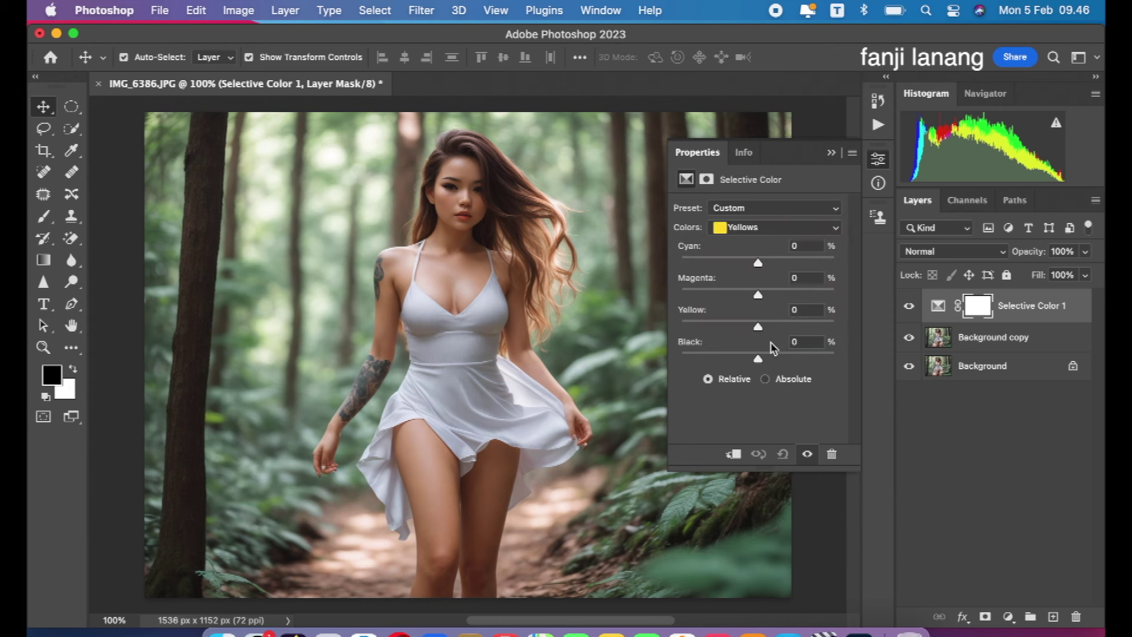
mouse_move(758, 359)
mouse_down()
mouse_move(684, 361)
mouse_move(726, 358)
mouse_up()
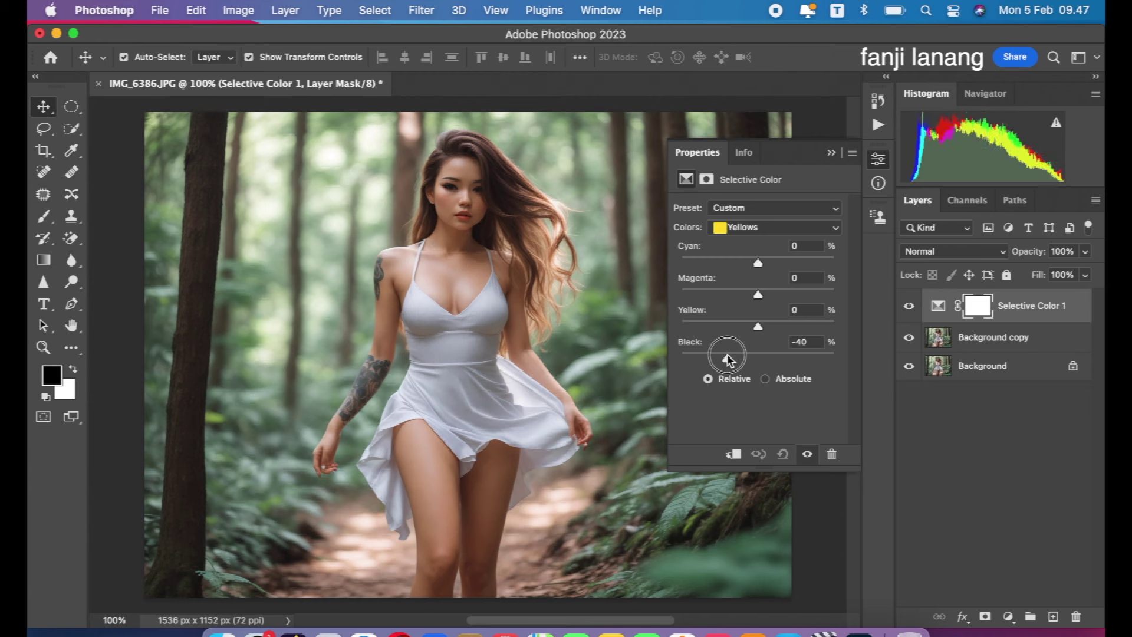
click(738, 232)
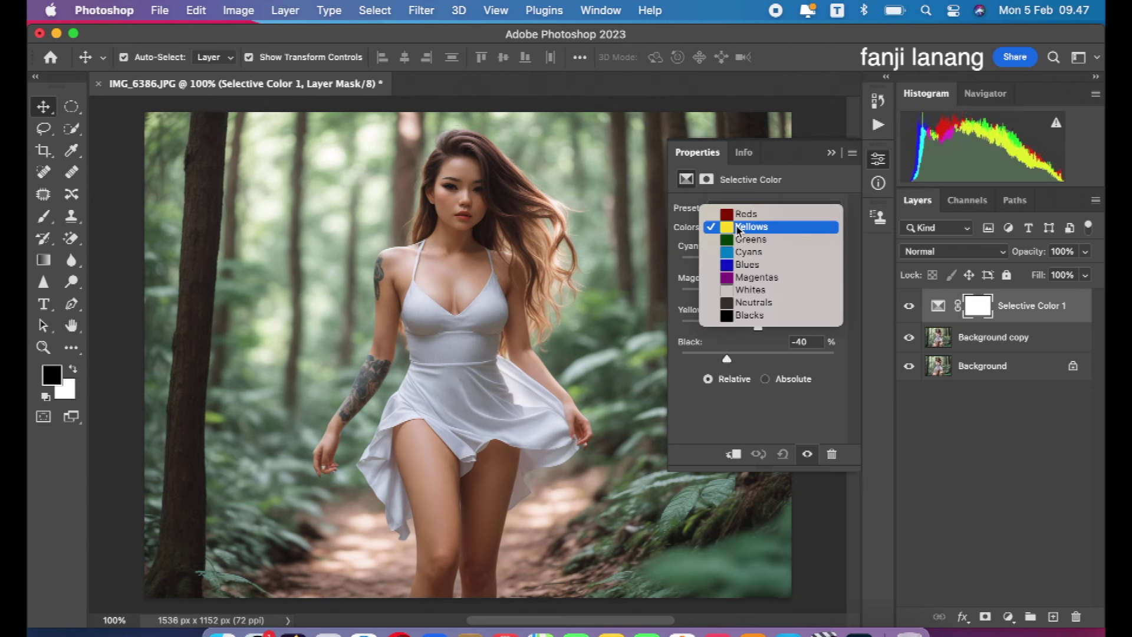
Step: Set the Greens range to Cyan +100, Magenta +93, Yellow -100, Black +100
click(739, 239)
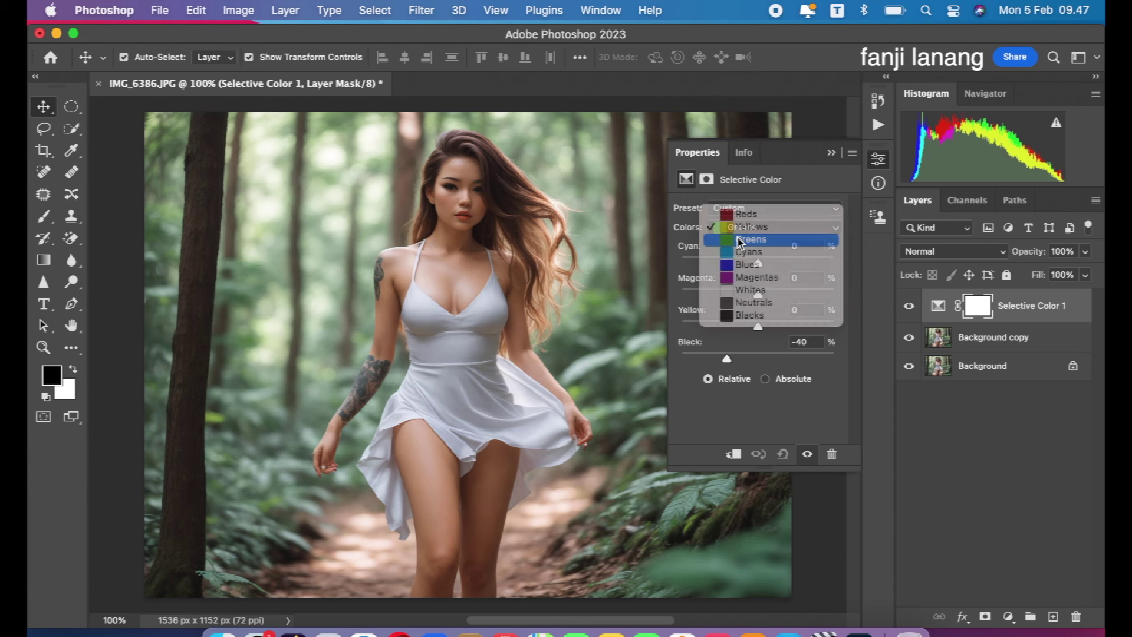
drag(735, 264, 886, 268)
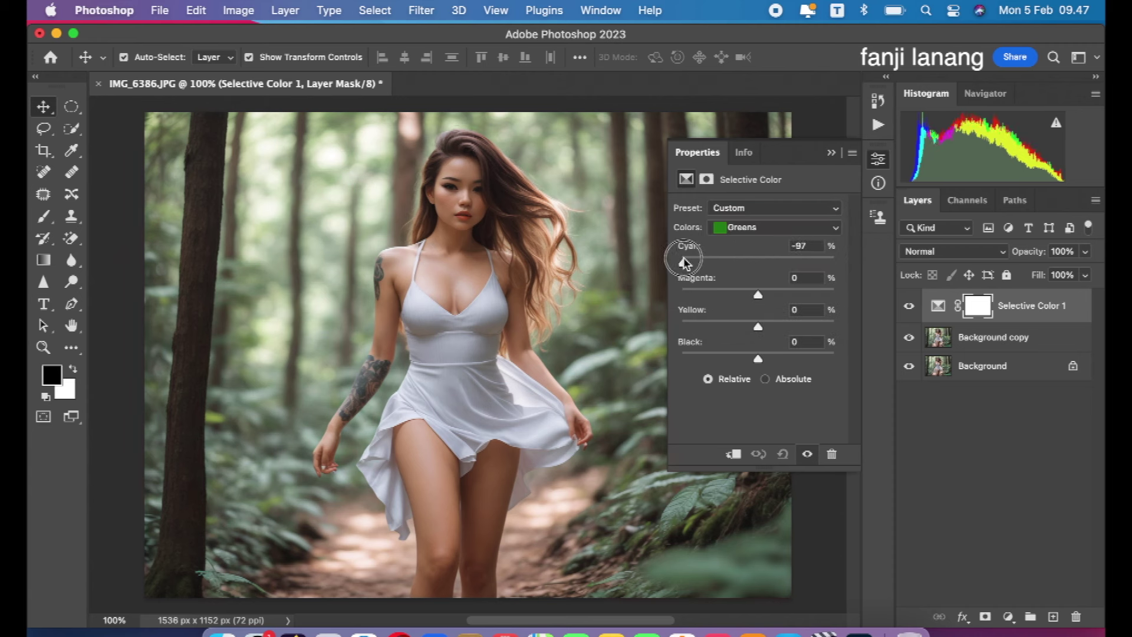
mouse_move(756, 297)
mouse_down()
mouse_move(656, 295)
mouse_move(905, 295)
mouse_up()
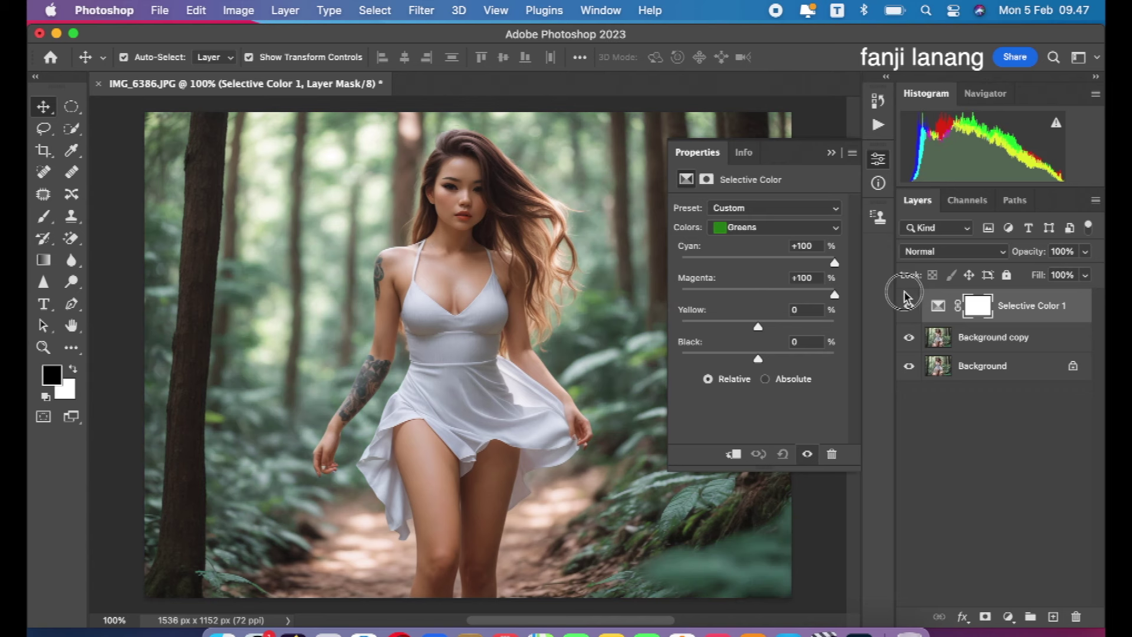
drag(834, 295, 829, 295)
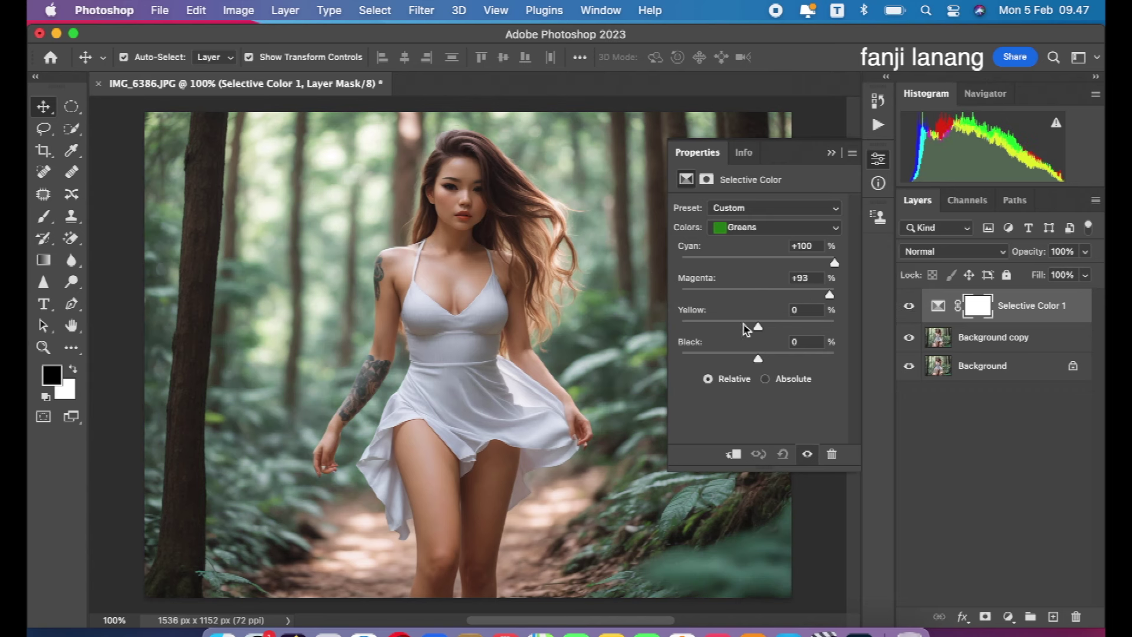
drag(745, 329, 668, 327)
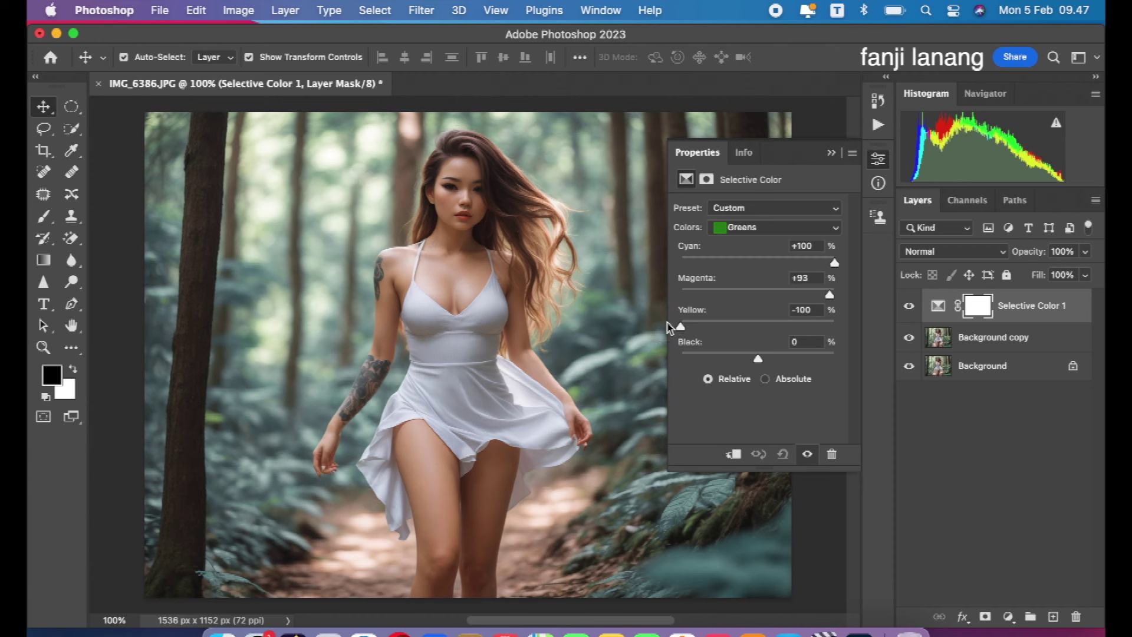
drag(759, 357, 873, 368)
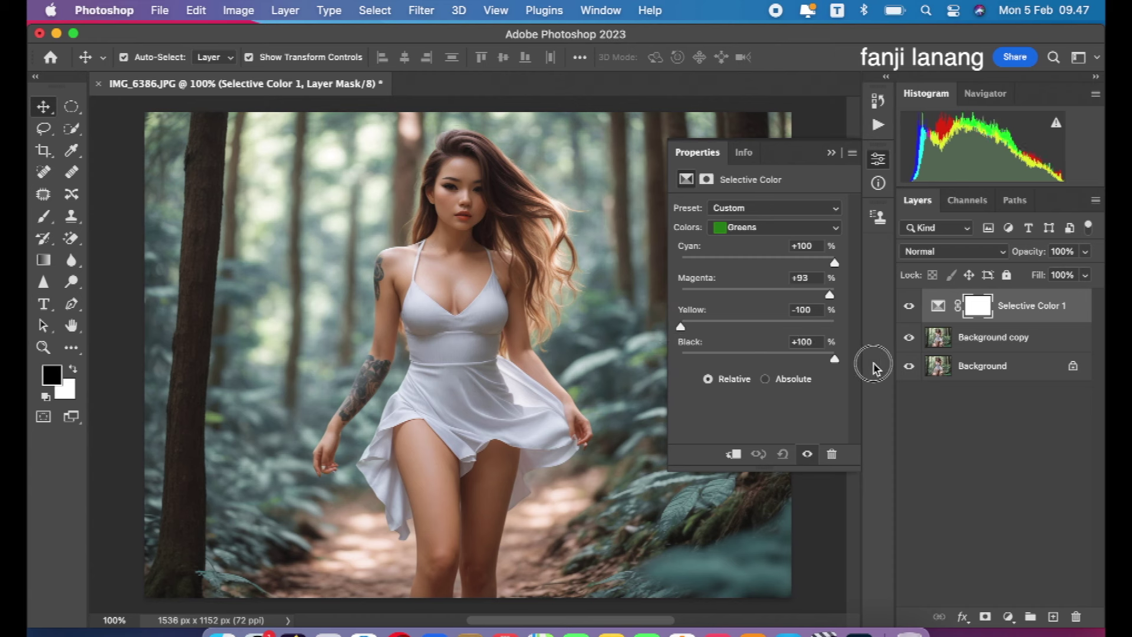
click(735, 230)
Step: Set the Cyans range to Cyan +91, Magenta +100, Yellow -37, Black +100
click(736, 239)
mouse_move(758, 262)
mouse_down()
mouse_move(738, 264)
mouse_move(828, 262)
mouse_up()
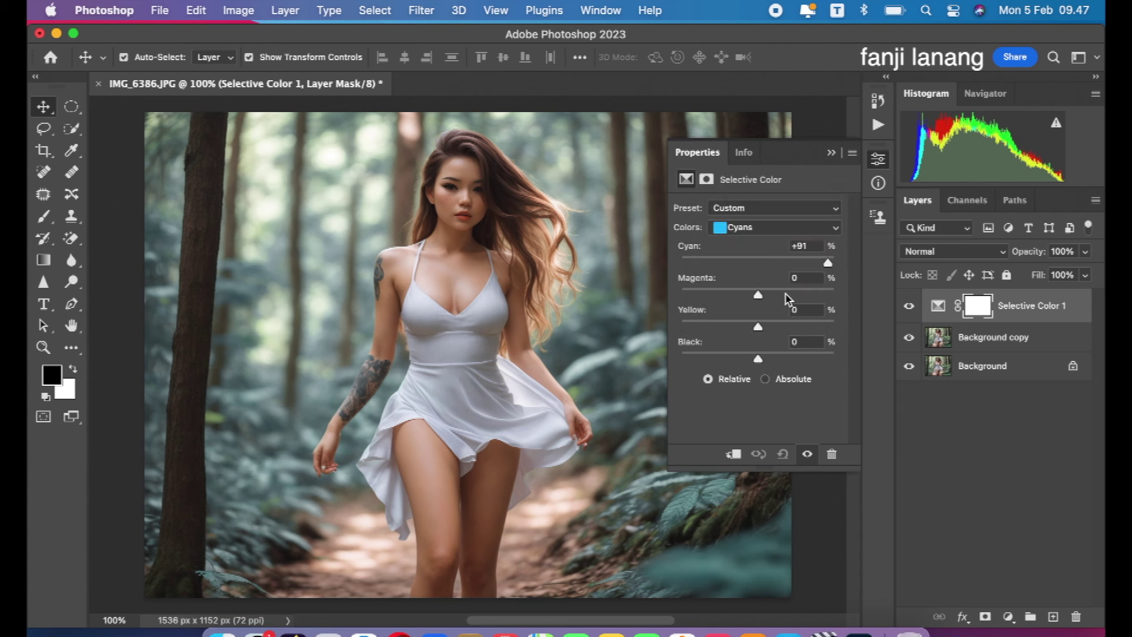
mouse_move(758, 295)
mouse_down()
mouse_move(678, 295)
mouse_move(798, 295)
mouse_move(702, 303)
mouse_move(843, 312)
mouse_move(841, 303)
mouse_up()
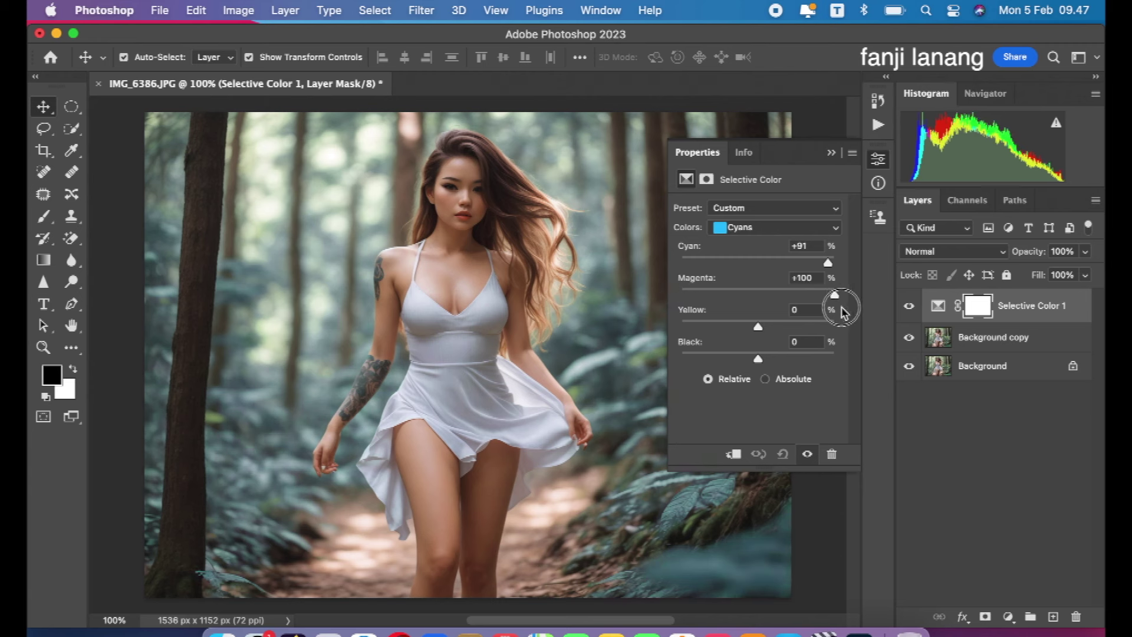
mouse_move(758, 327)
mouse_down()
mouse_move(646, 330)
mouse_move(838, 336)
mouse_move(730, 336)
mouse_move(772, 359)
mouse_move(837, 359)
mouse_up()
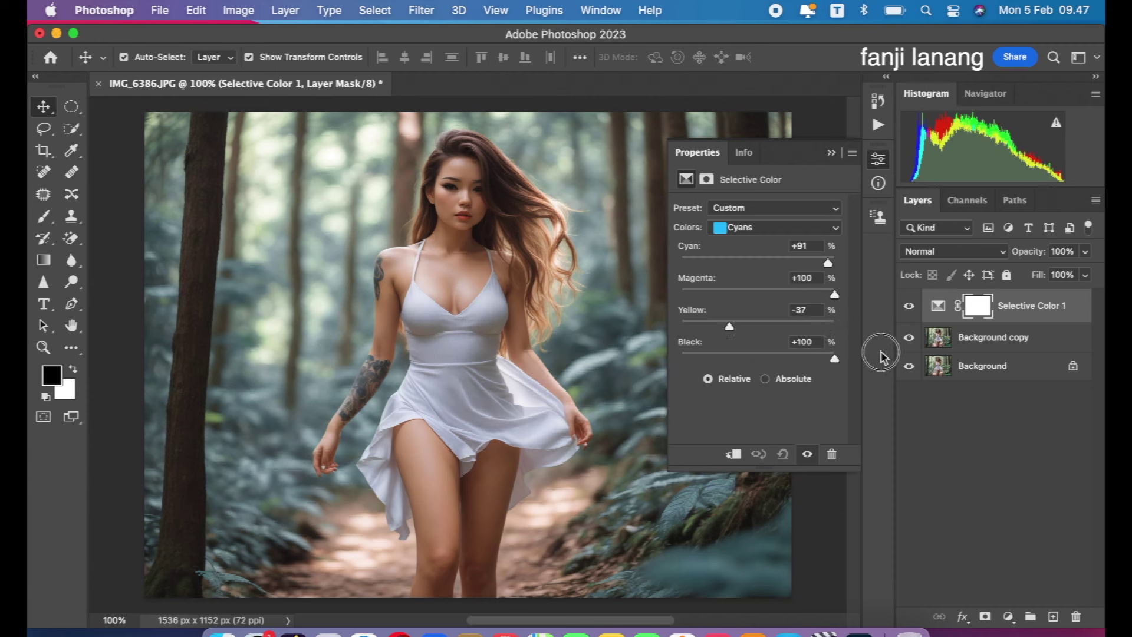
click(773, 230)
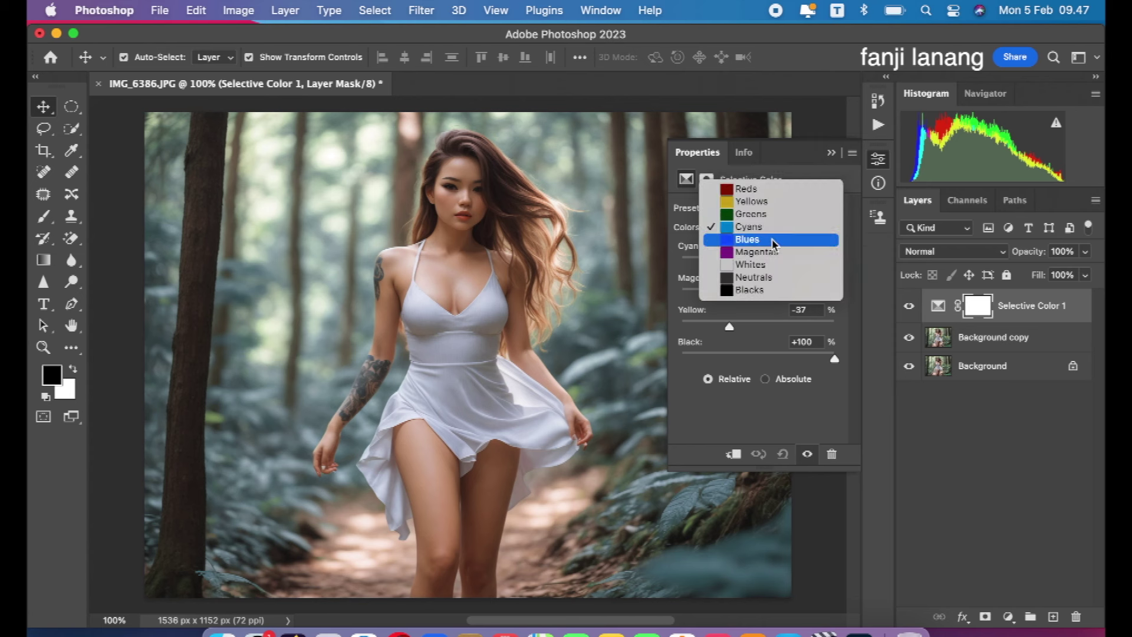
Step: Tint the Blacks range with Cyan +5, Magenta +5 and Black +5
click(782, 289)
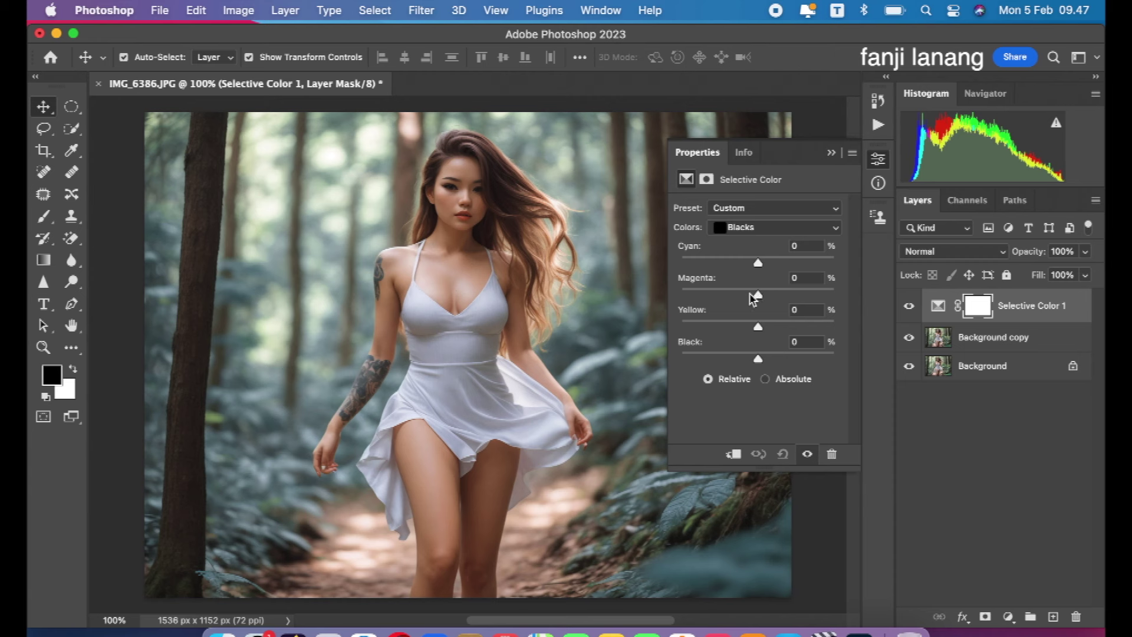
drag(758, 296, 762, 299)
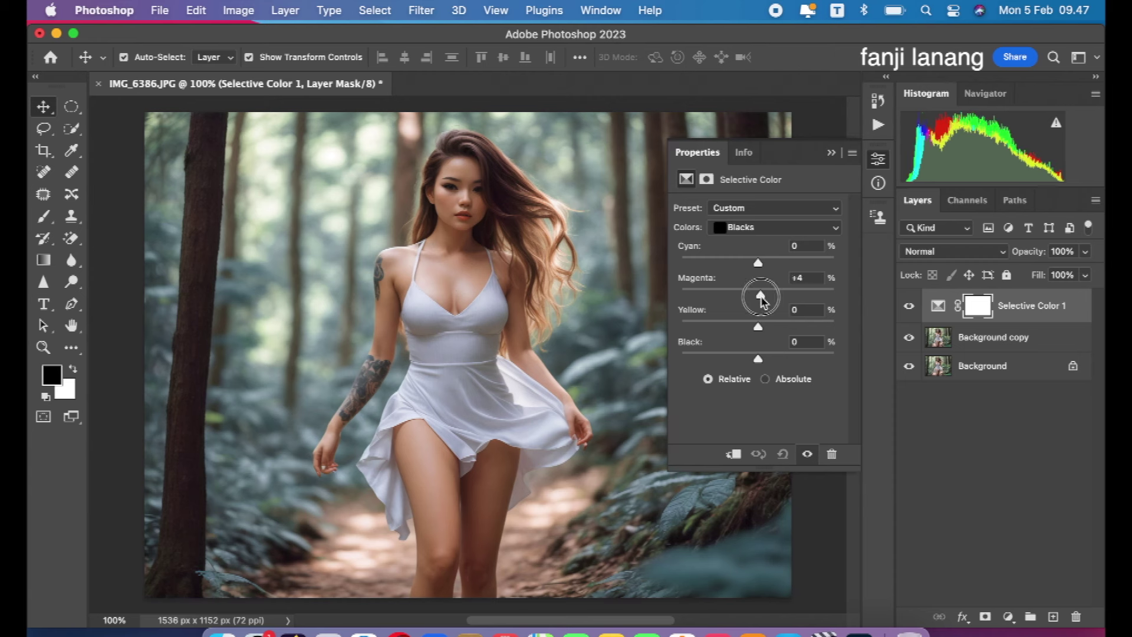
drag(758, 263, 762, 272)
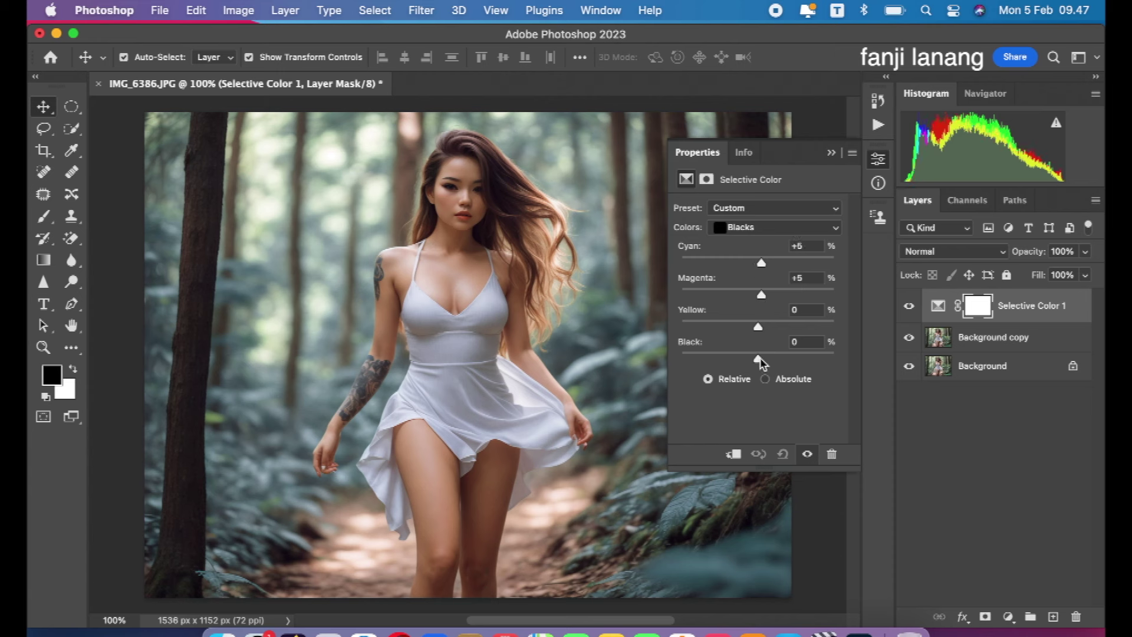
drag(759, 359, 762, 363)
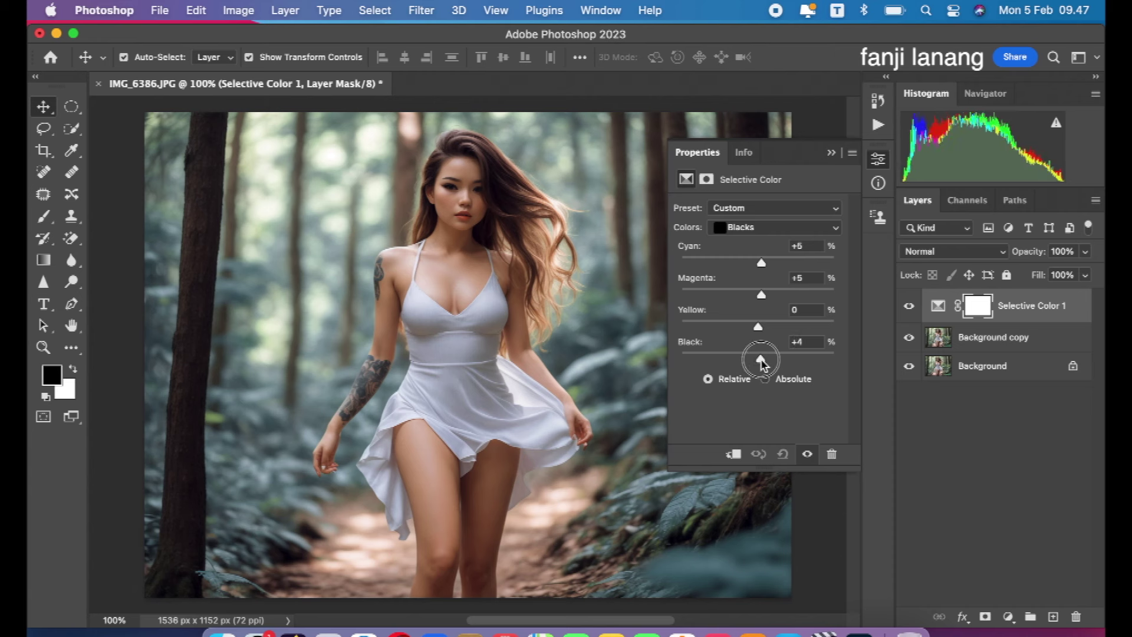
drag(761, 363, 762, 364)
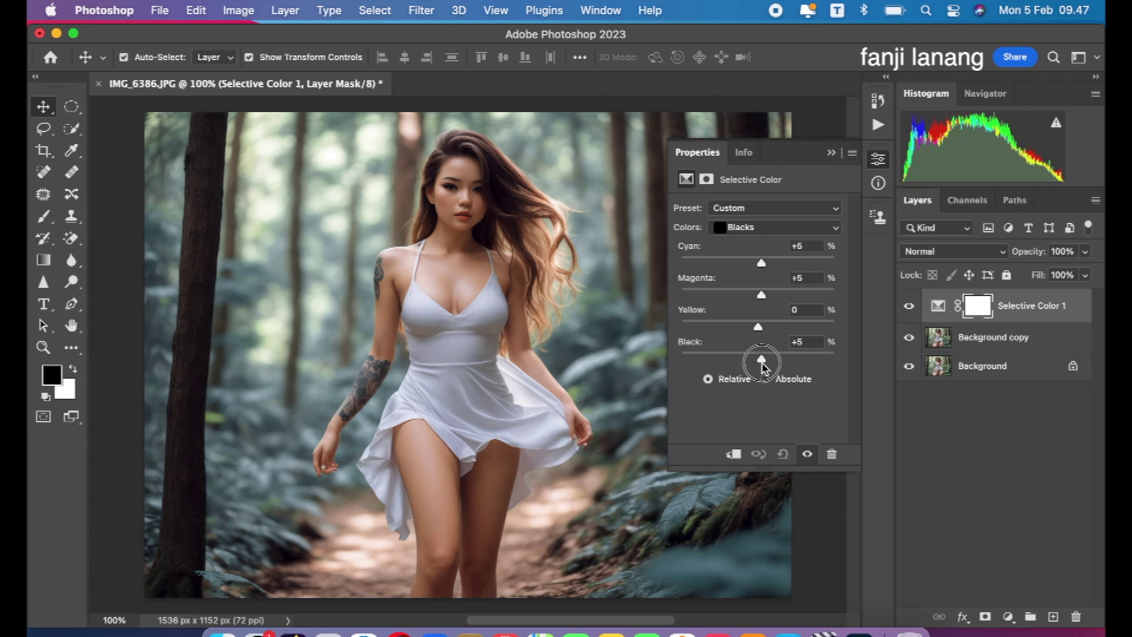
Step: Collapse Properties and toggle Selective Color 1 off and on to compare
click(830, 154)
click(908, 306)
click(908, 306)
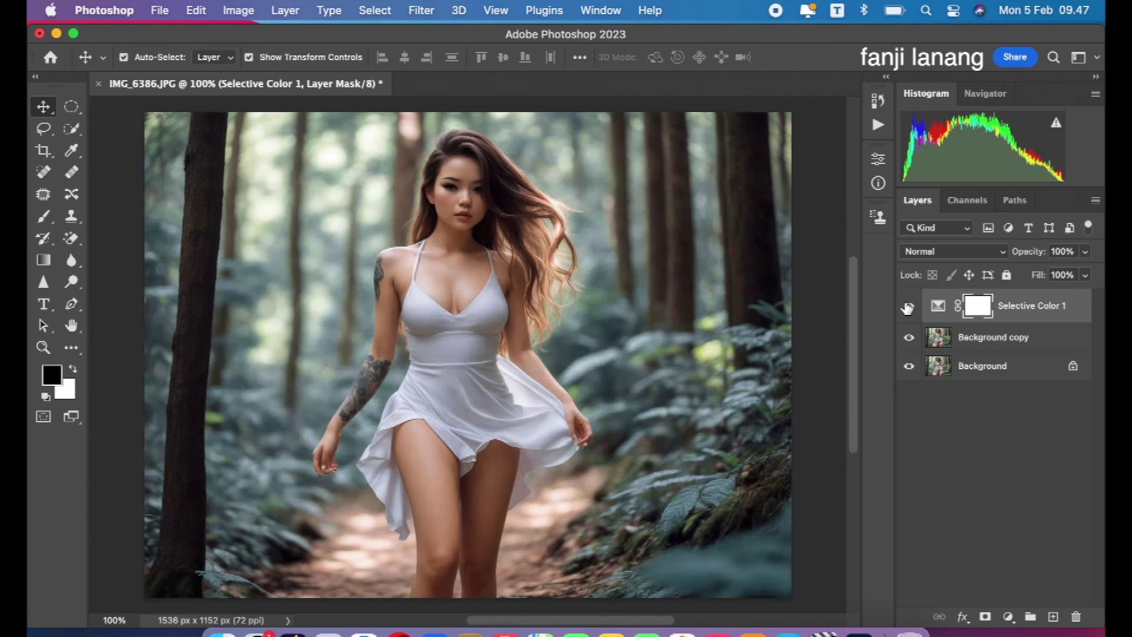
Step: Add a Vibrance 1 adjustment layer with Vibrance at +10
click(1008, 616)
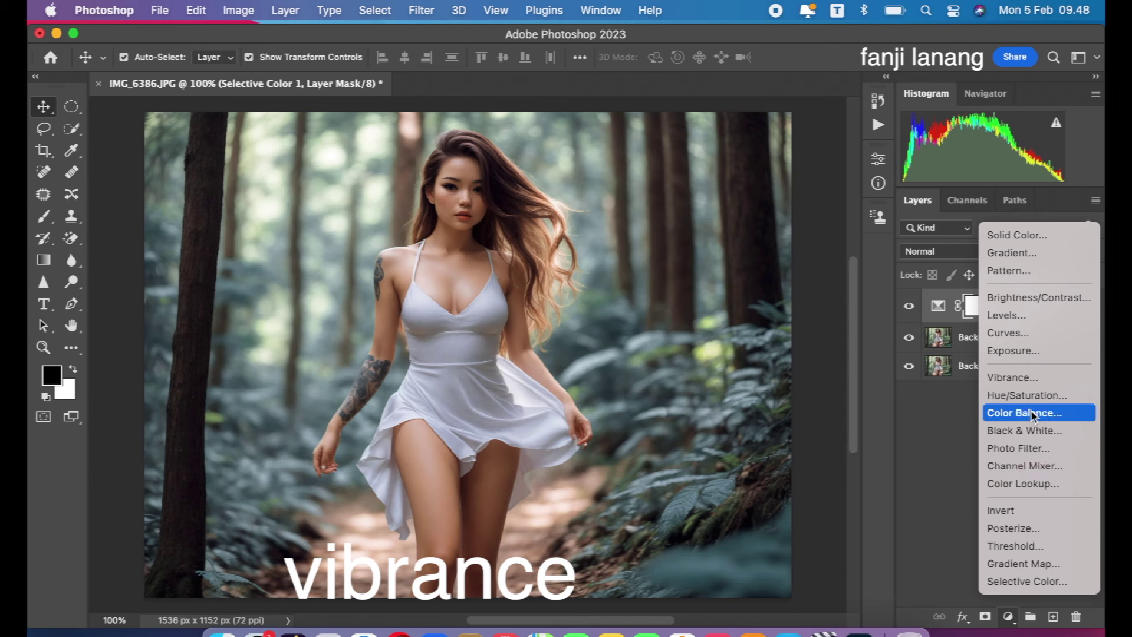
click(1012, 378)
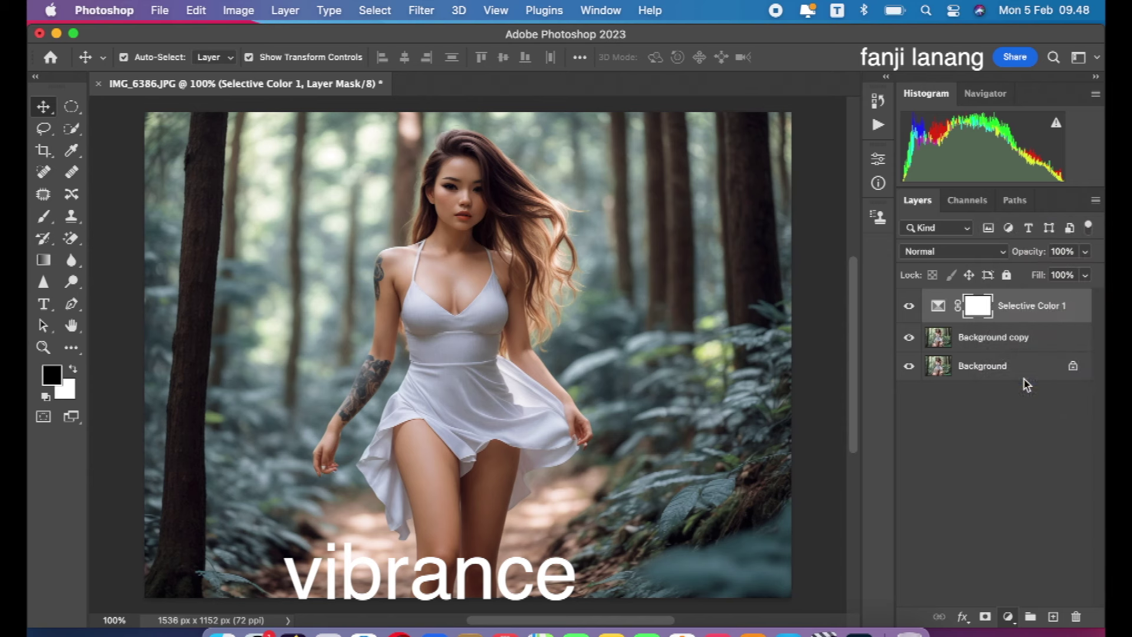
drag(763, 226, 767, 229)
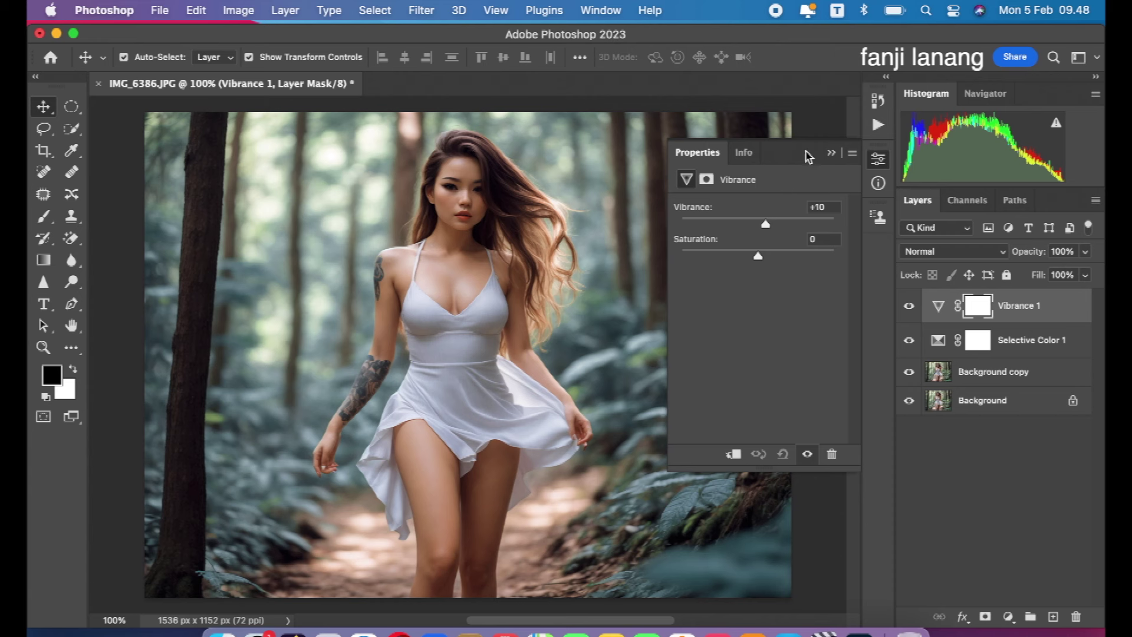
click(828, 157)
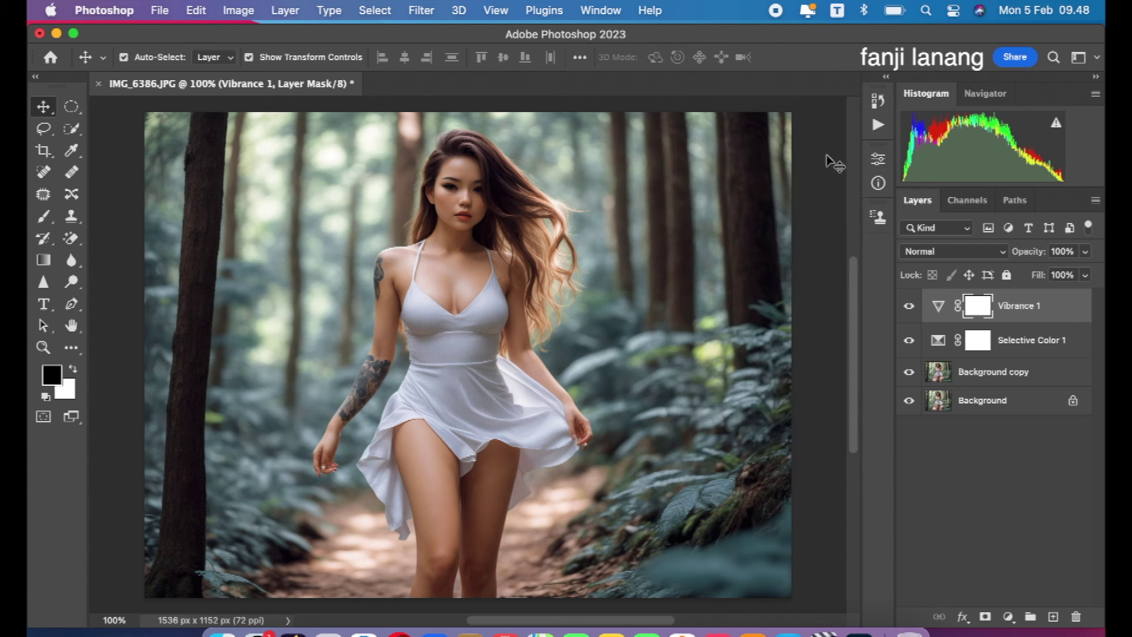
click(1008, 617)
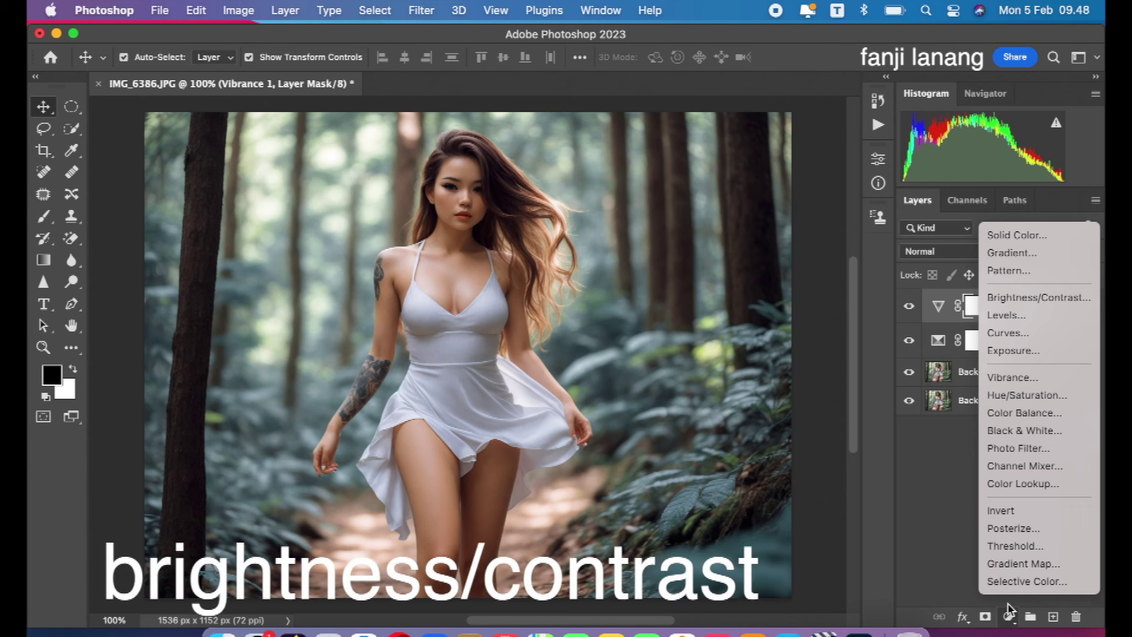
Step: Add a Brightness/Contrast layer at Brightness 9, then hide it and Vibrance 1 to compare
click(1025, 297)
drag(758, 254, 763, 261)
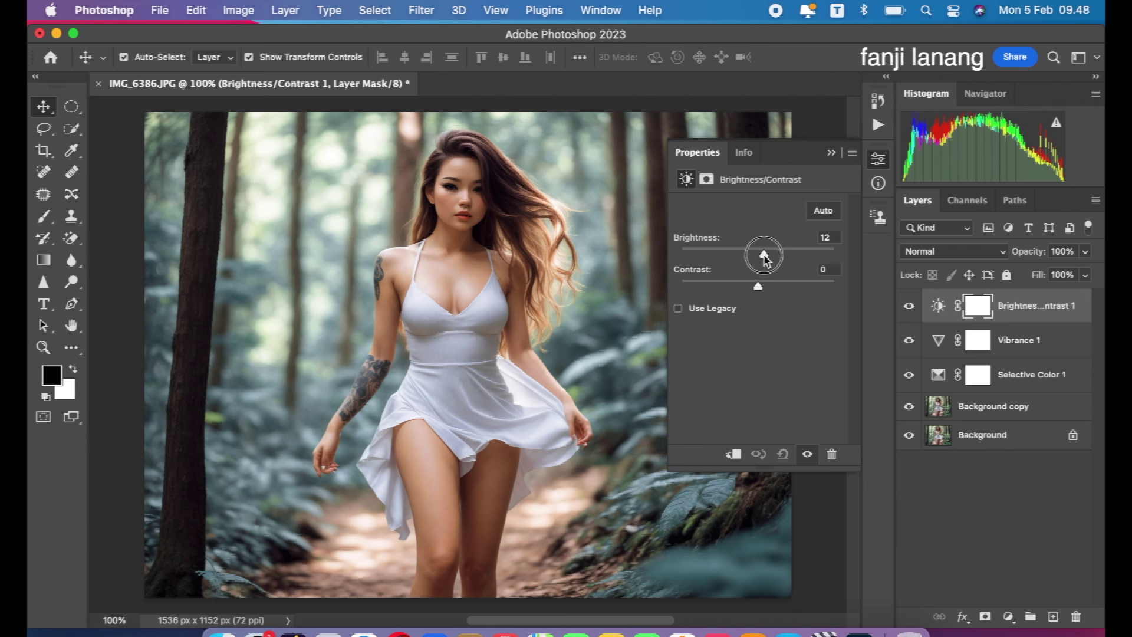
click(831, 154)
drag(913, 303, 908, 340)
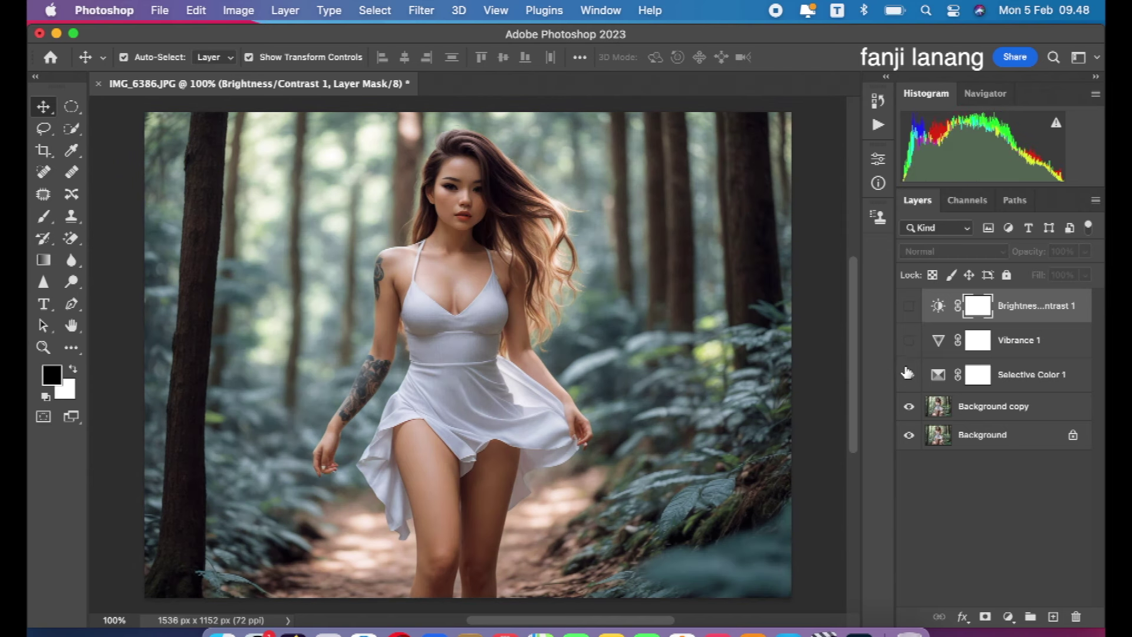
Step: Make Brightness/Contrast 1 and Vibrance 1 visible again
click(908, 340)
click(909, 306)
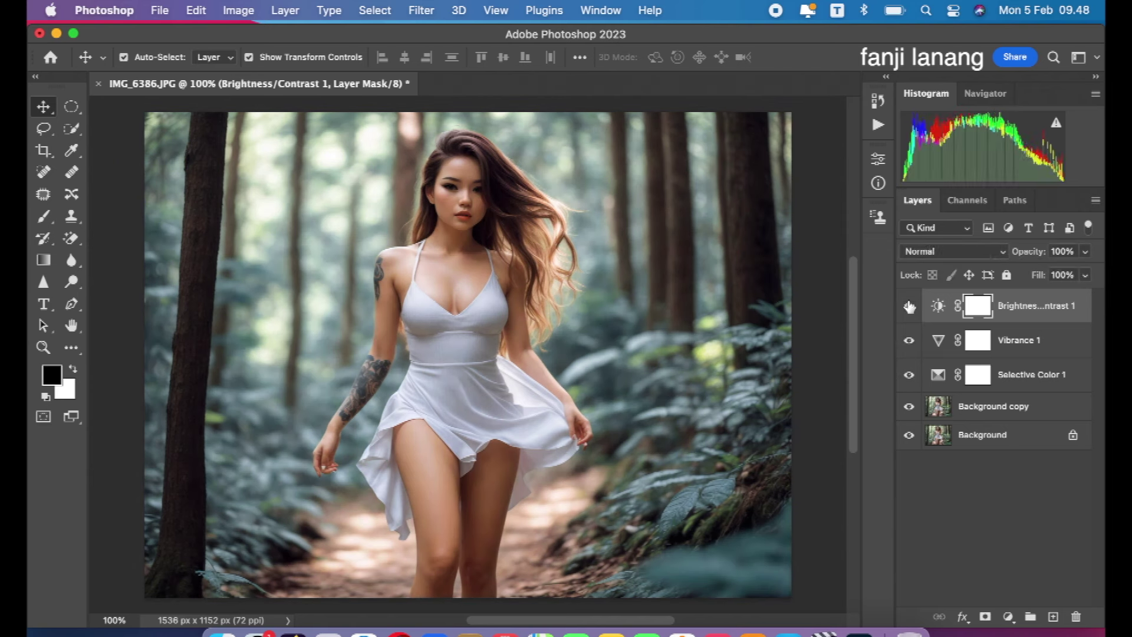